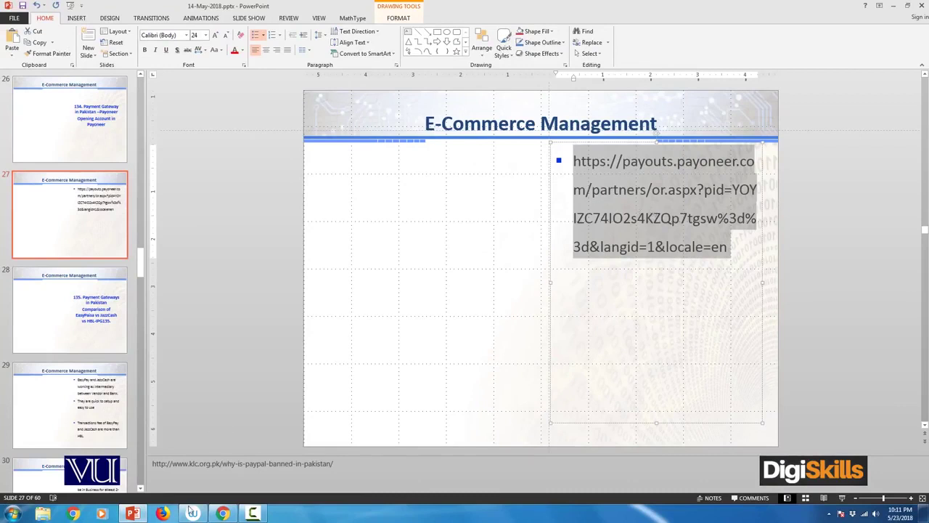
# Load the copied Payoneer individual sign-up link in Chrome.
pyautogui.click(191, 512)
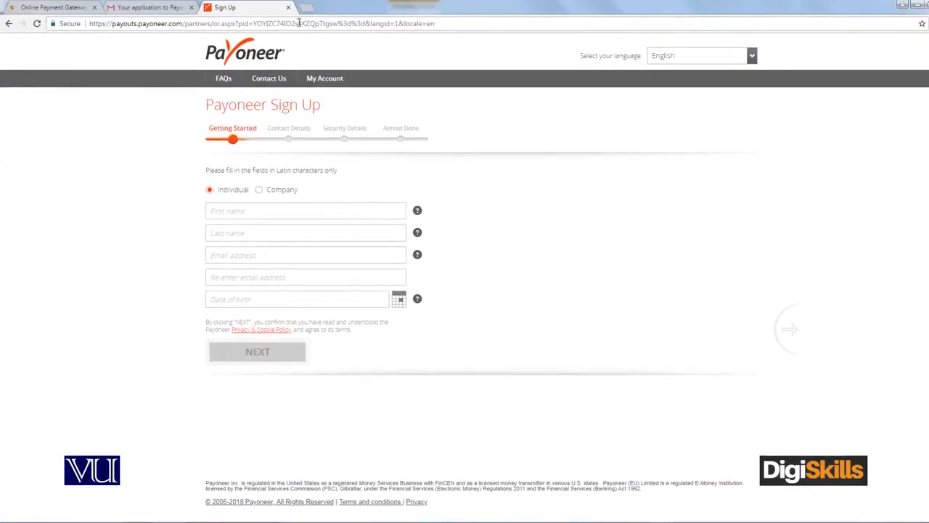
pyautogui.click(315, 24)
pyautogui.rightClick(318, 26)
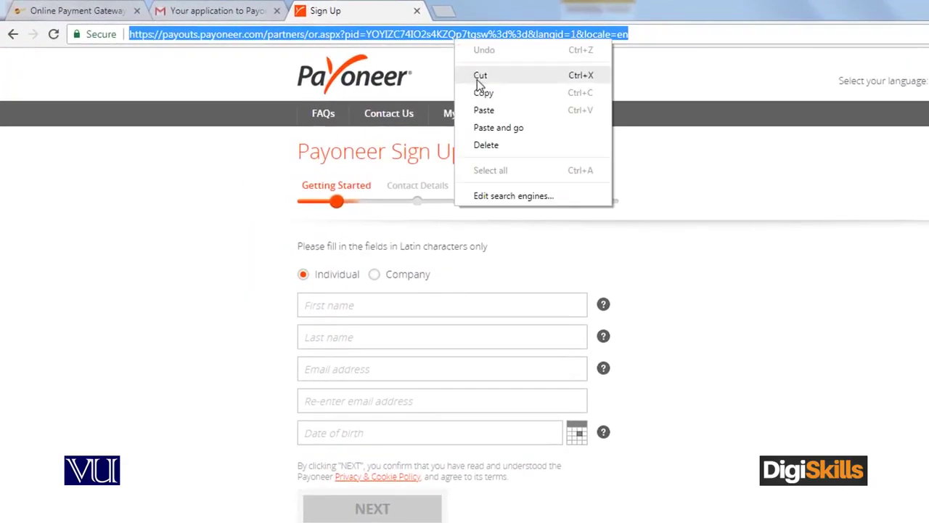
pyautogui.click(484, 109)
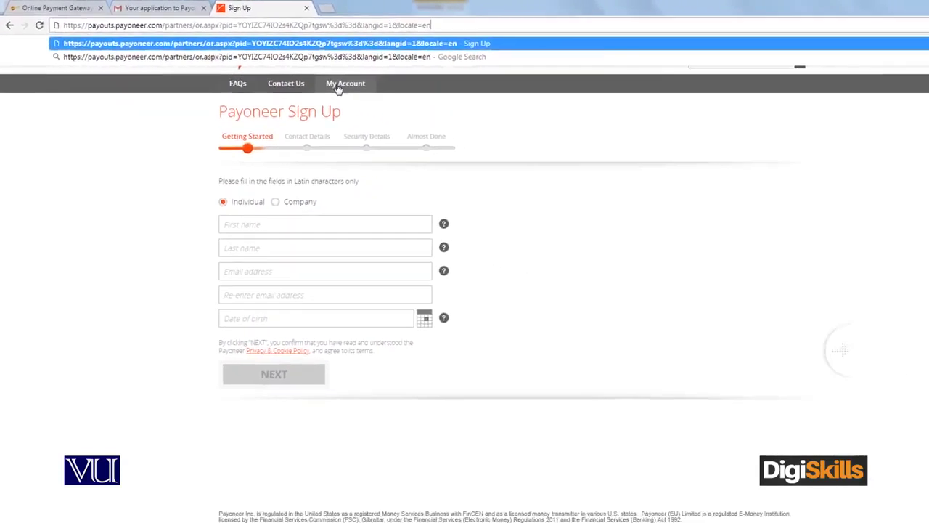
pyautogui.press('Return')
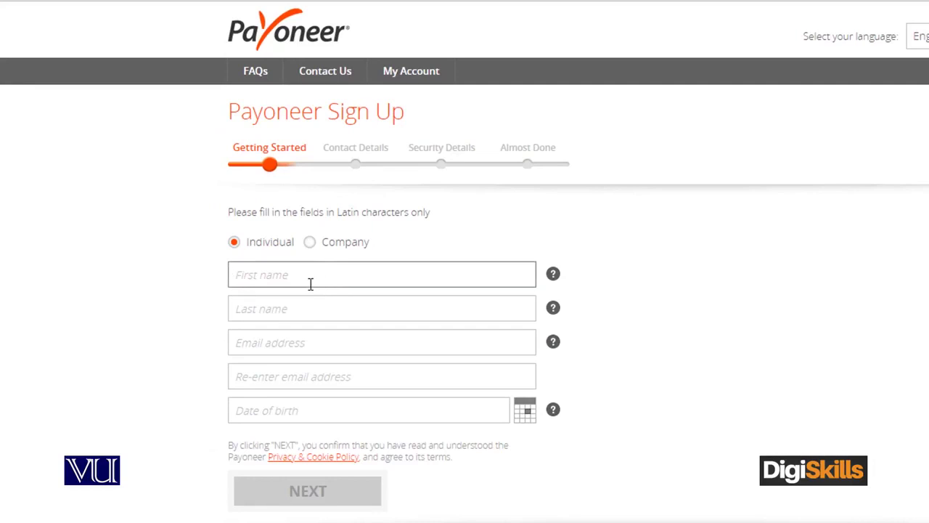
pyautogui.write('VU')
# Enter the first name, last name, email address and the confirmation email.
pyautogui.press('Tab')
pyautogui.write('Headoffice')
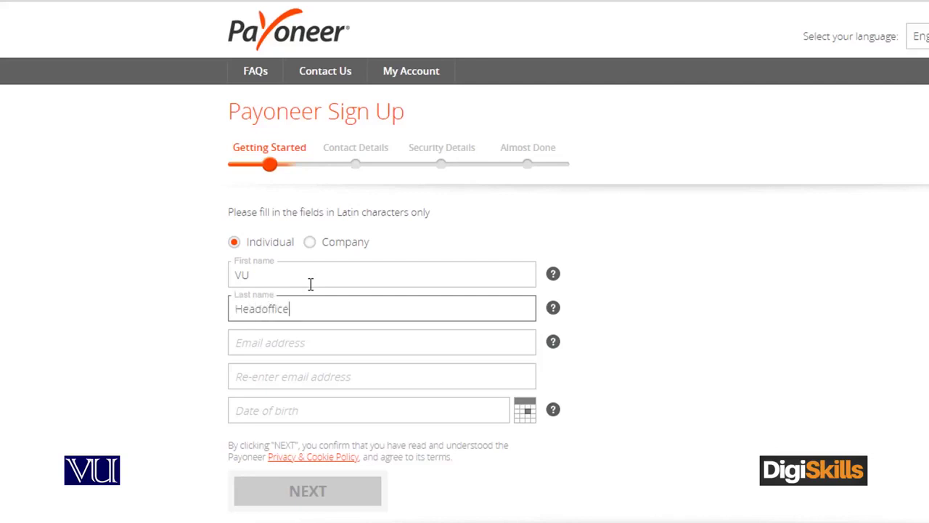
pyautogui.press('Tab')
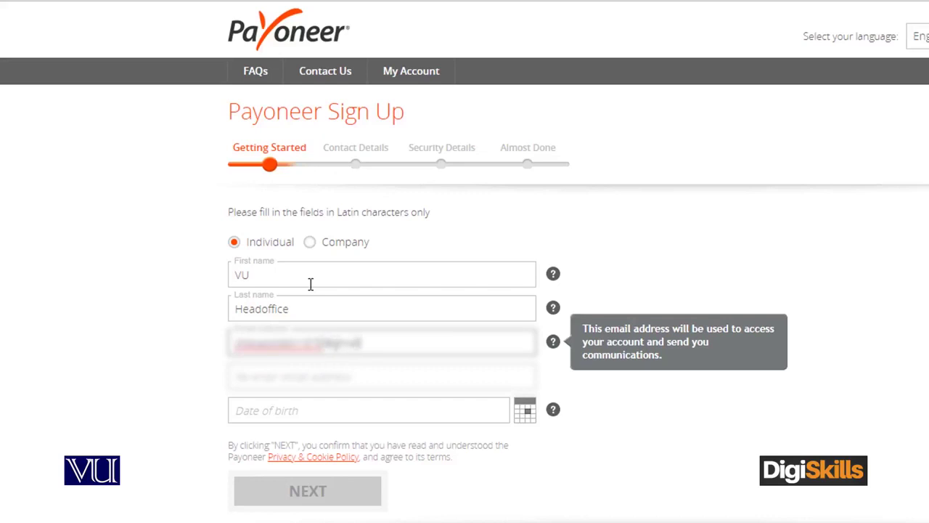
pyautogui.press('Tab')
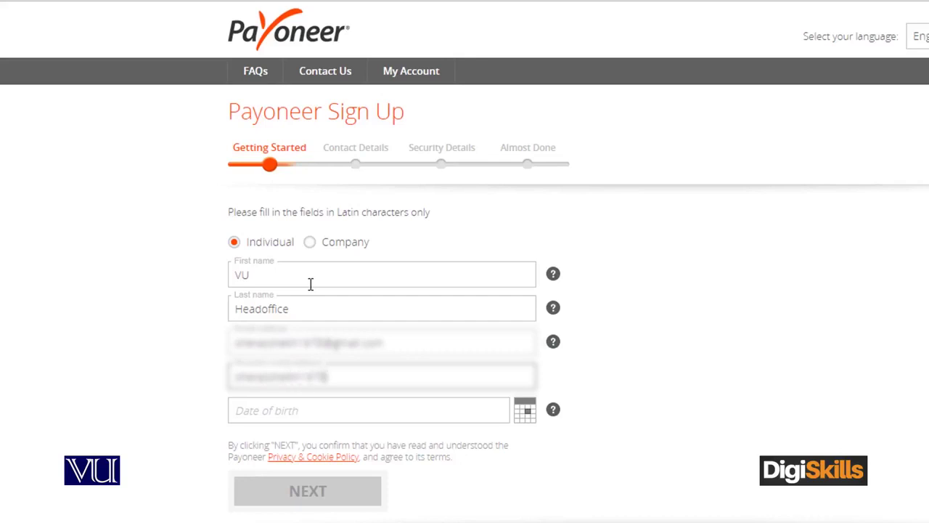
pyautogui.press('Tab')
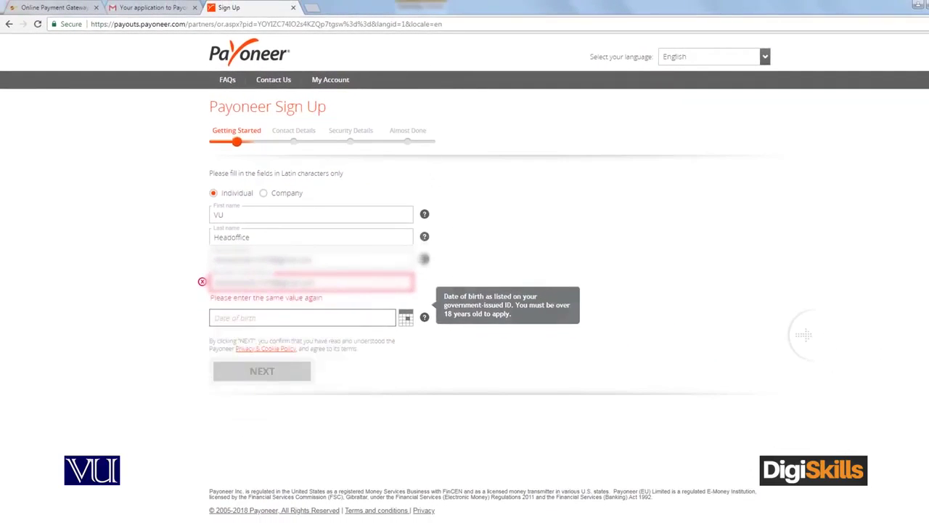
pyautogui.click(405, 317)
pyautogui.click(299, 326)
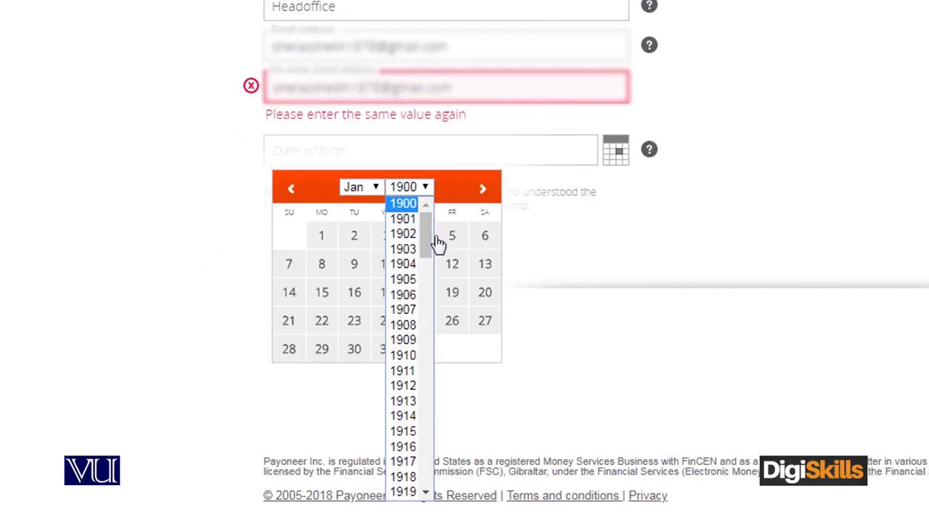
pyautogui.moveTo(427, 245); pyautogui.dragTo(425, 398)
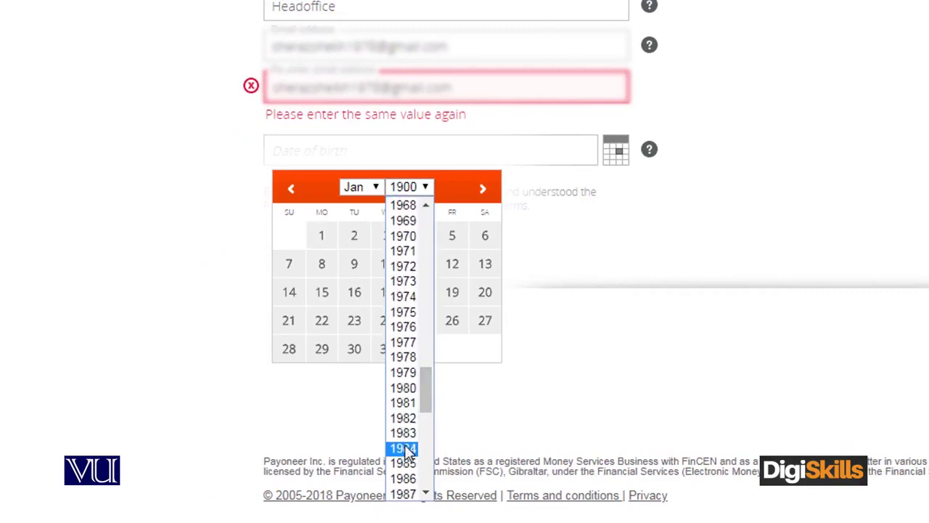
pyautogui.click(403, 449)
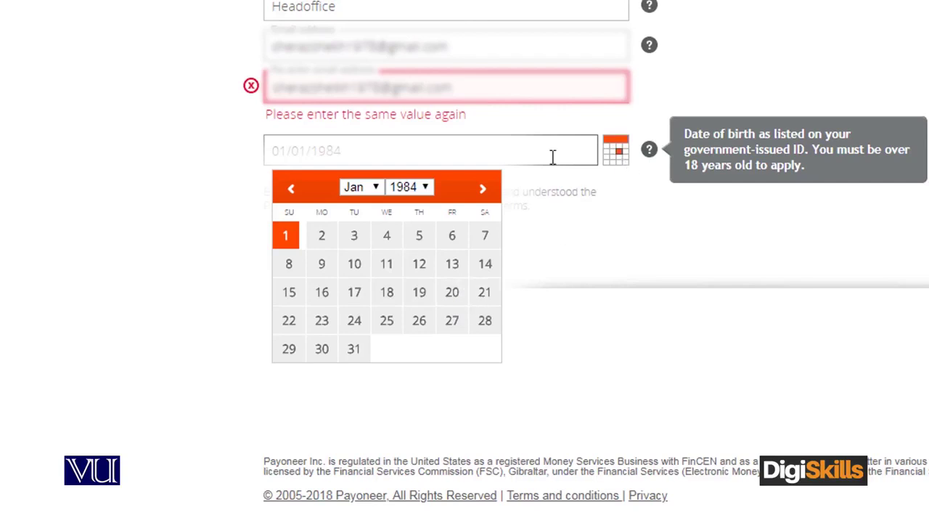
pyautogui.click(355, 290)
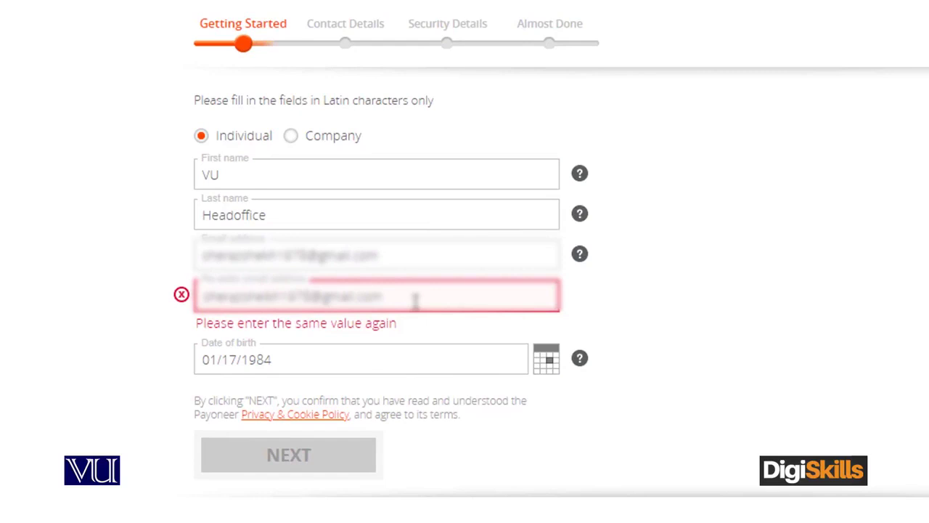
pyautogui.click(267, 258)
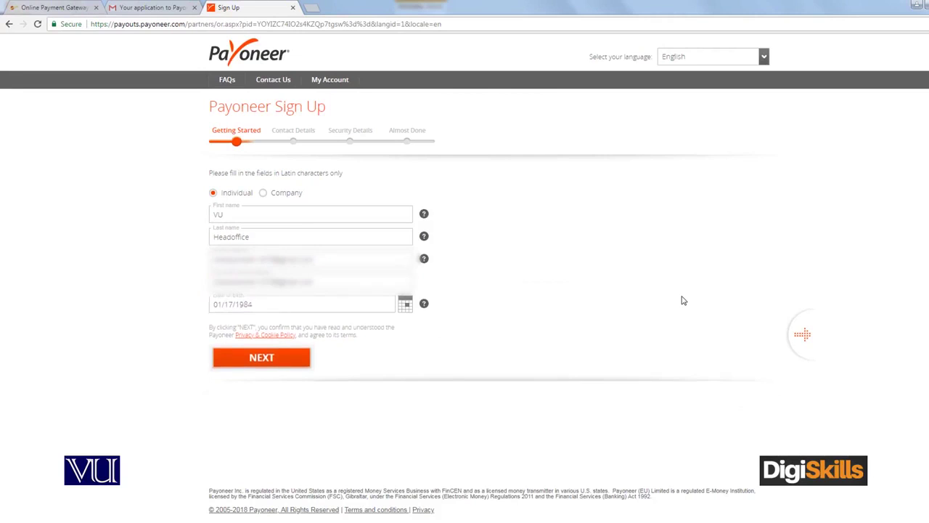
# Submit the first step and enter the Pakistani street address, city, postal code and mobile number.
pyautogui.click(299, 360)
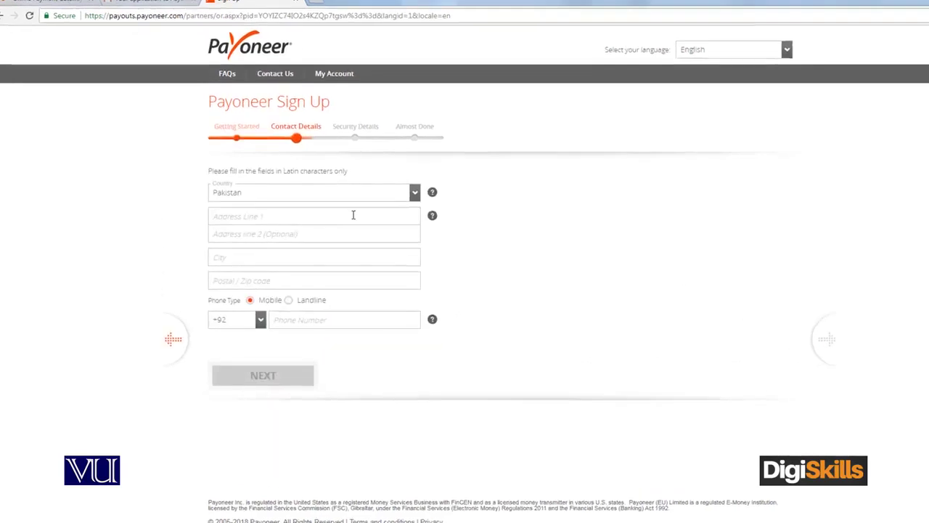
pyautogui.click(361, 216)
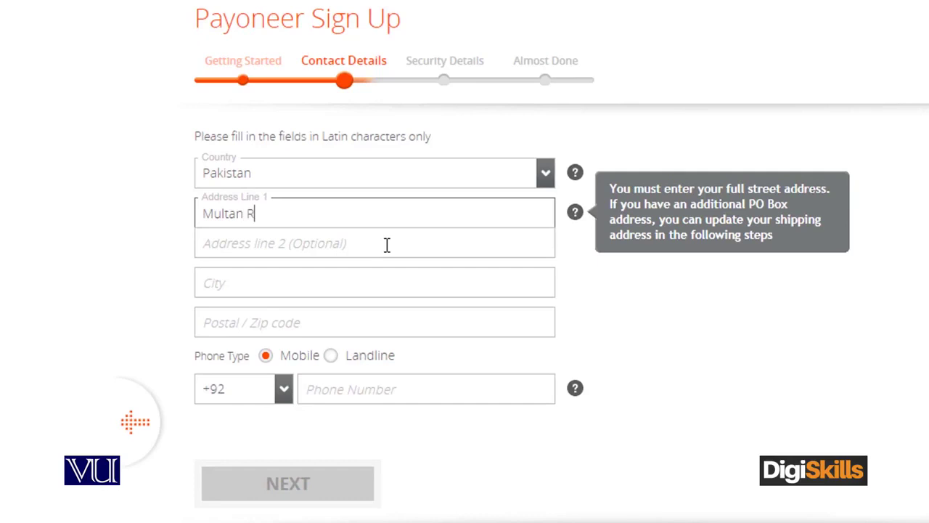
pyautogui.press('Tab')
pyautogui.press('Tab')
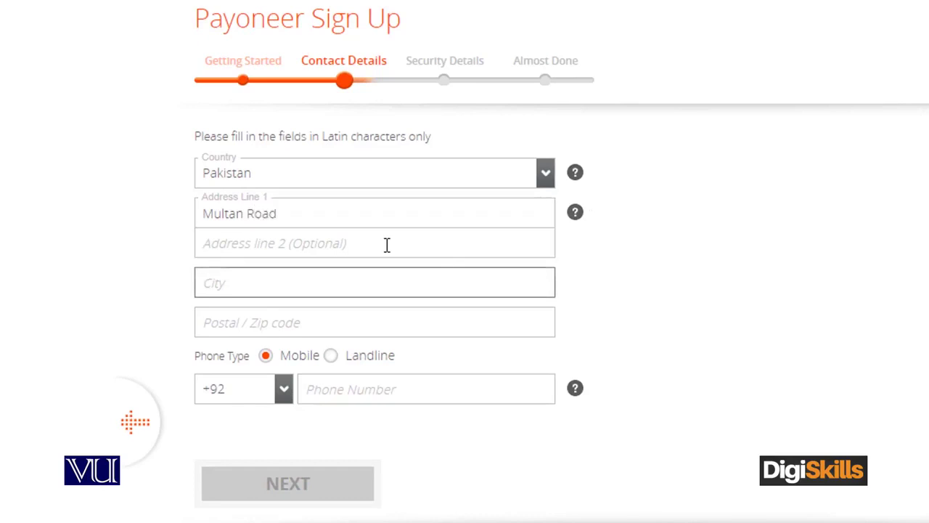
pyautogui.press('Tab')
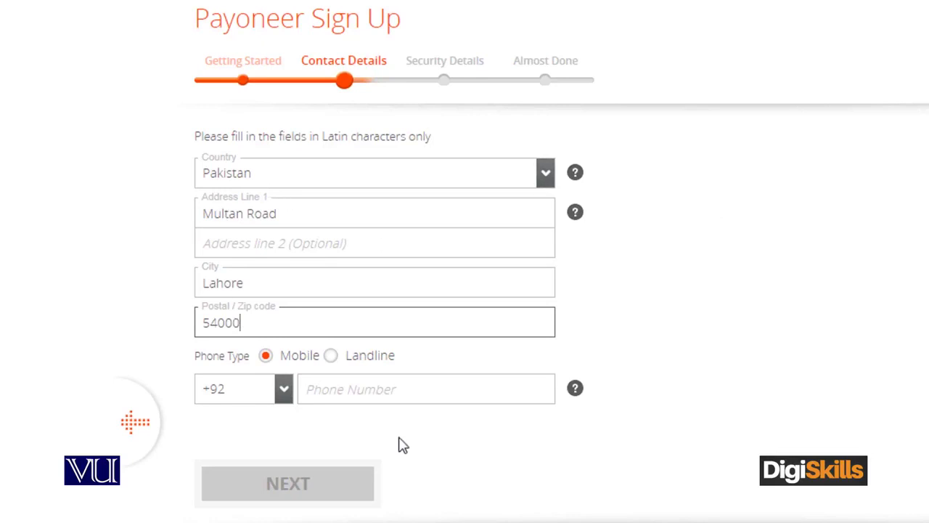
pyautogui.click(394, 398)
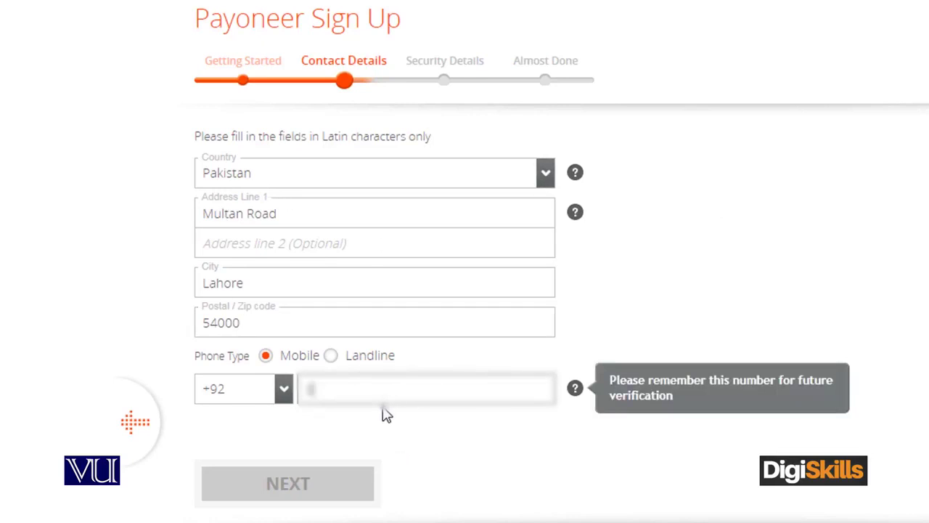
pyautogui.write('4567')
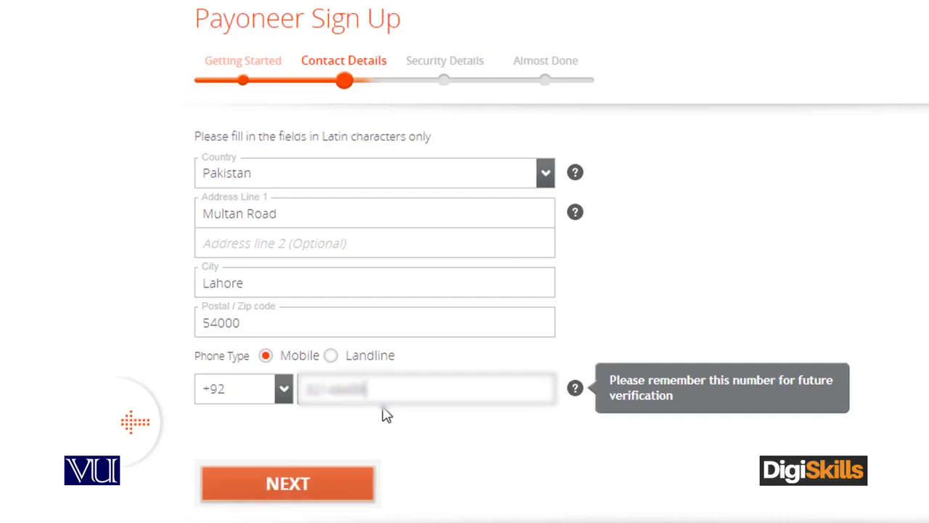
pyautogui.write('89')
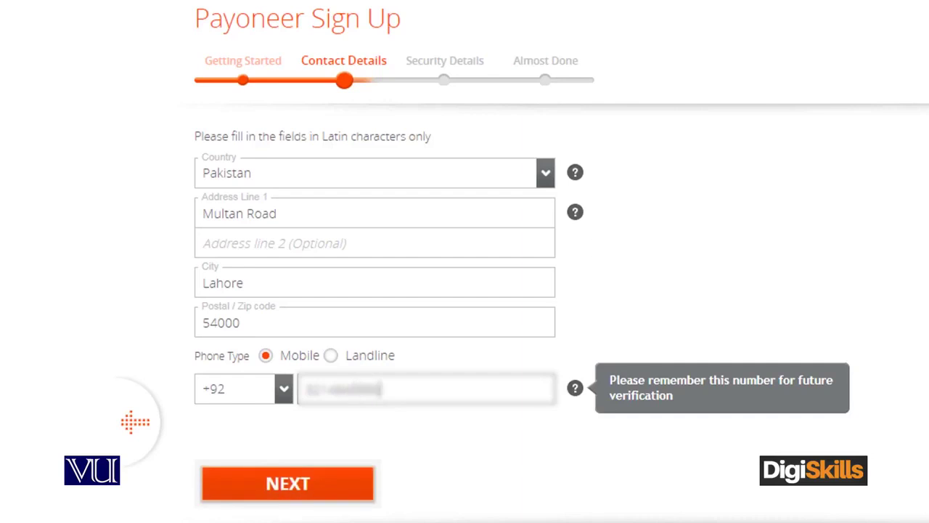
# Continue to security details and enter the account password twice.
pyautogui.click(359, 491)
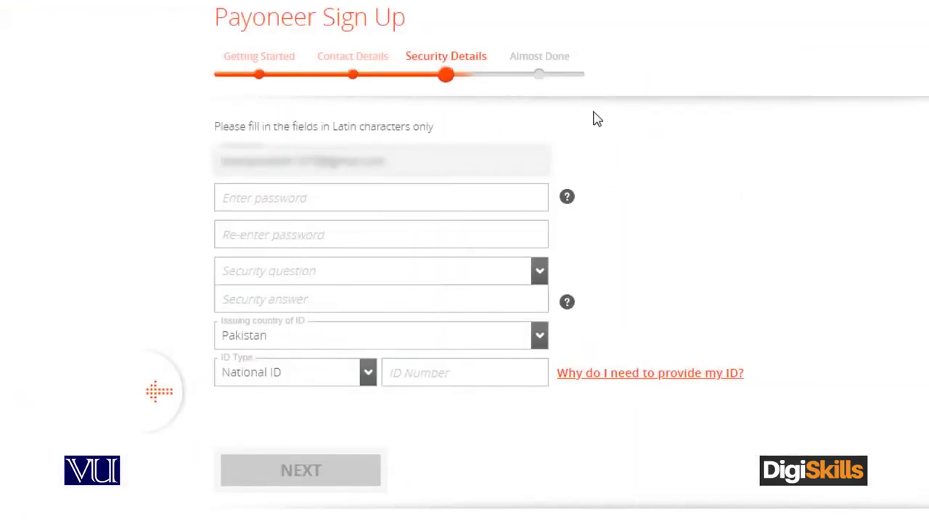
pyautogui.click(407, 203)
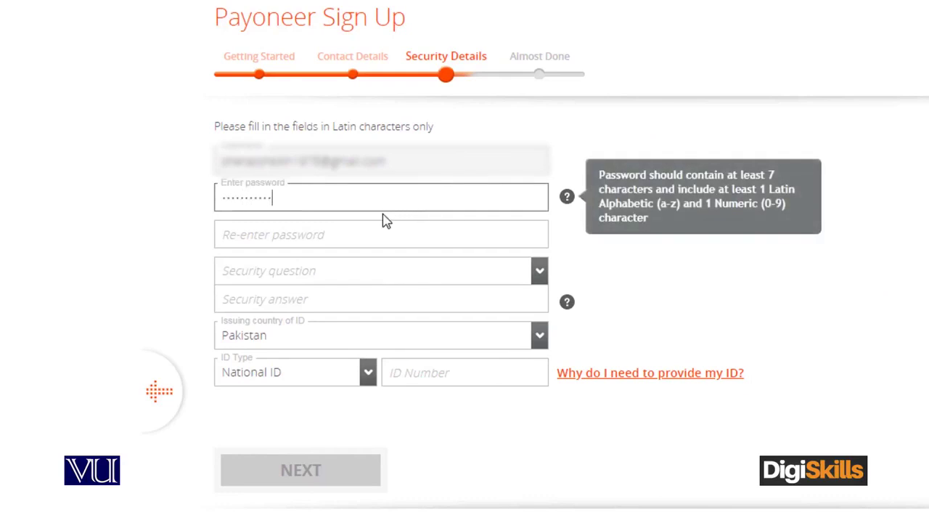
pyautogui.press('Tab')
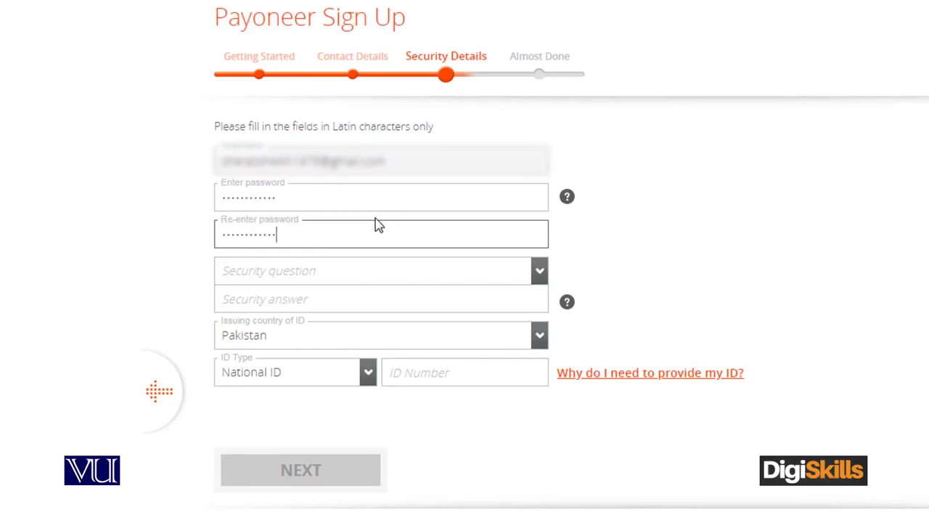
# Choose the first-school security question, answer it, and enter the national ID number.
pyautogui.click(392, 282)
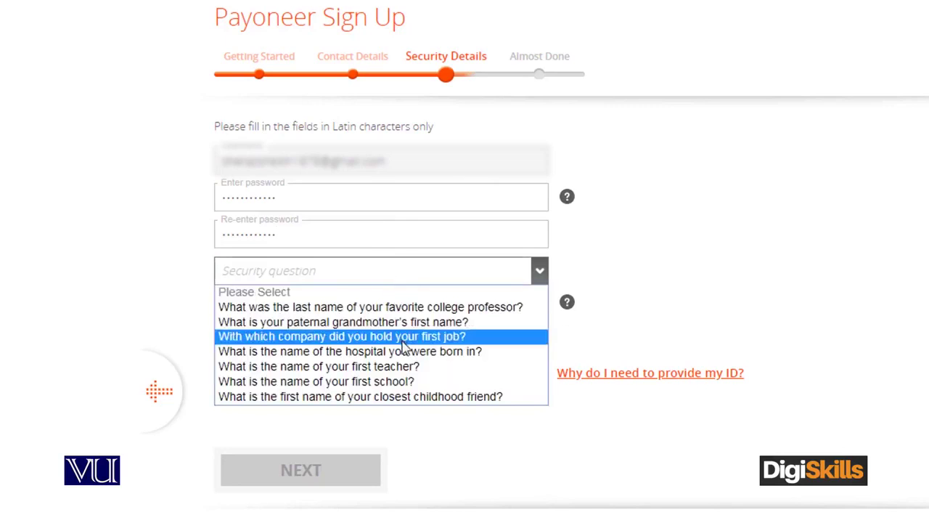
pyautogui.click(405, 381)
pyautogui.click(394, 302)
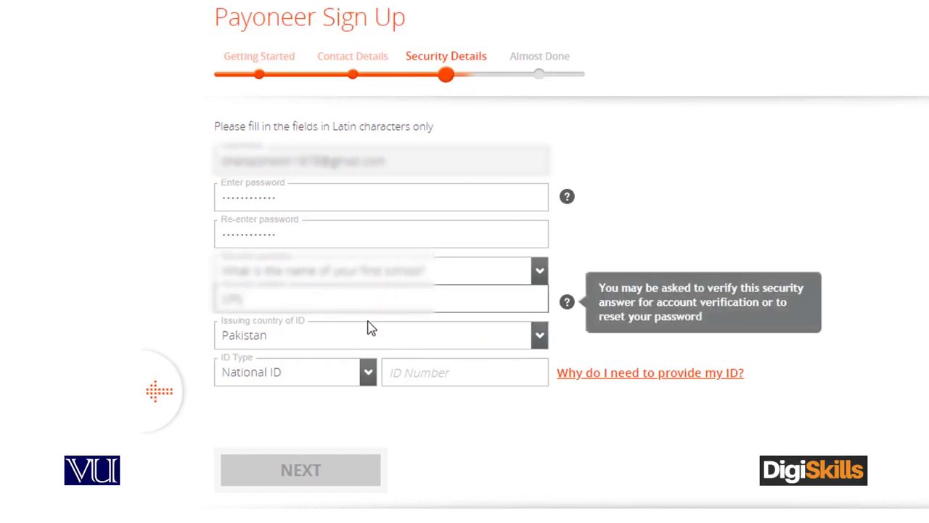
pyautogui.click(440, 374)
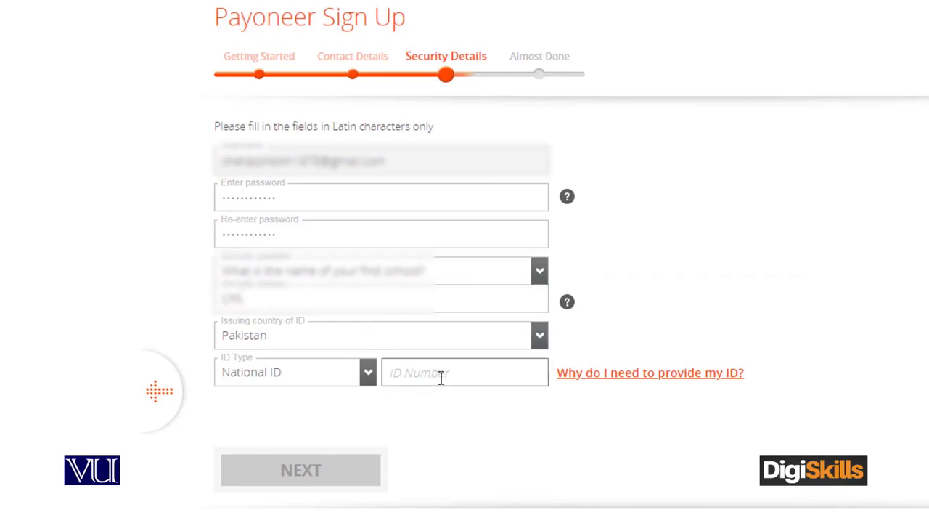
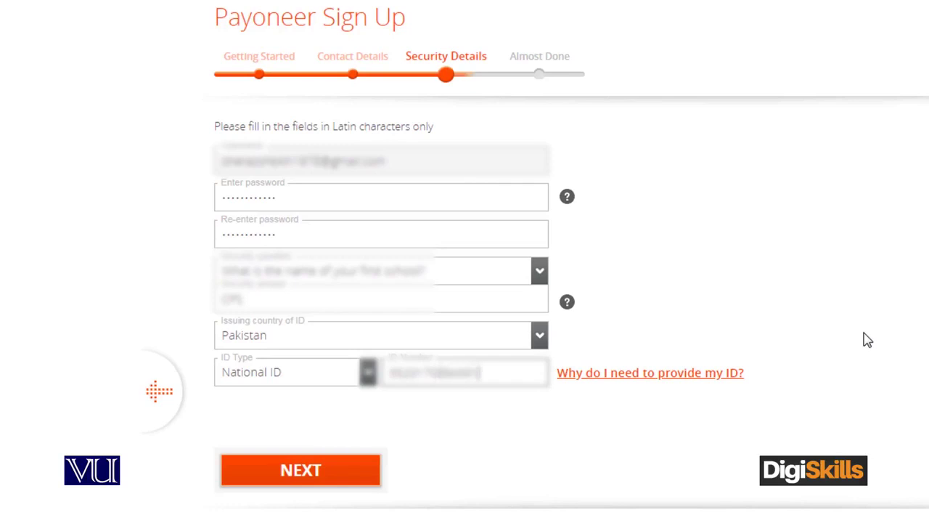
# Submit the security details to reach the Almost Done bank details step.
pyautogui.click(342, 469)
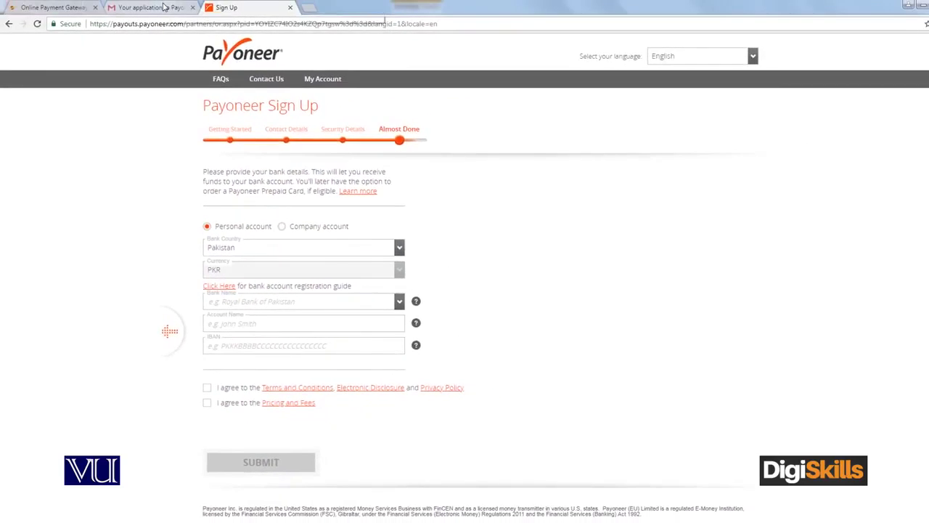
pyautogui.click(149, 8)
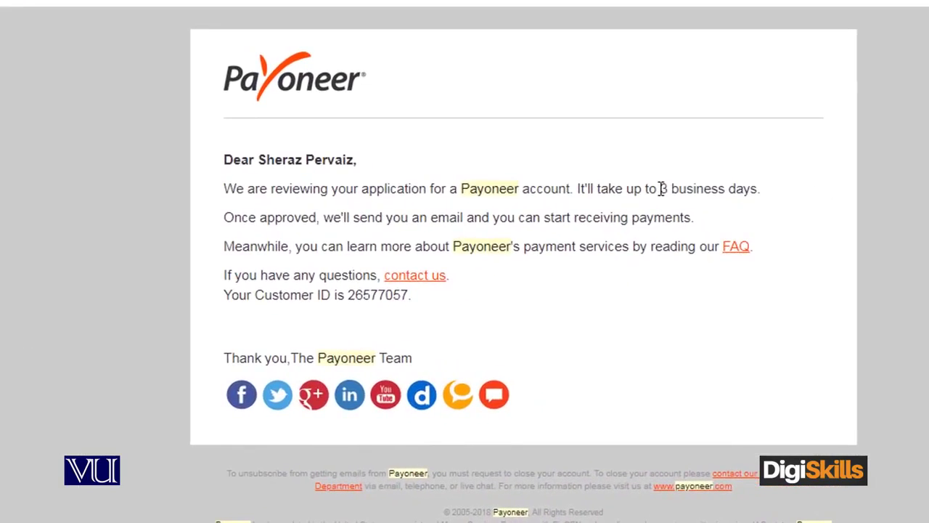
pyautogui.moveTo(700, 236); pyautogui.dragTo(786, 237)
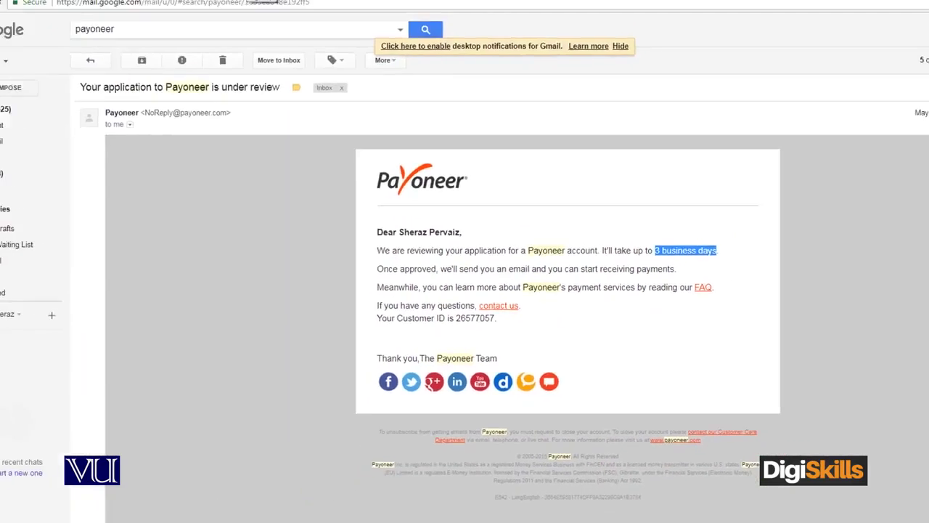
pyautogui.click(275, 9)
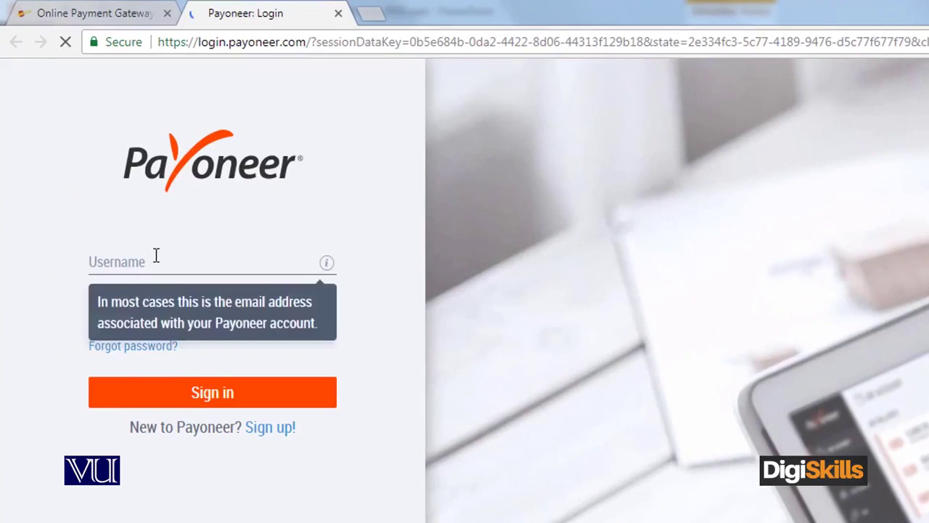
# Sign in with the registered Gmail address as username and the account password.
pyautogui.click(116, 255)
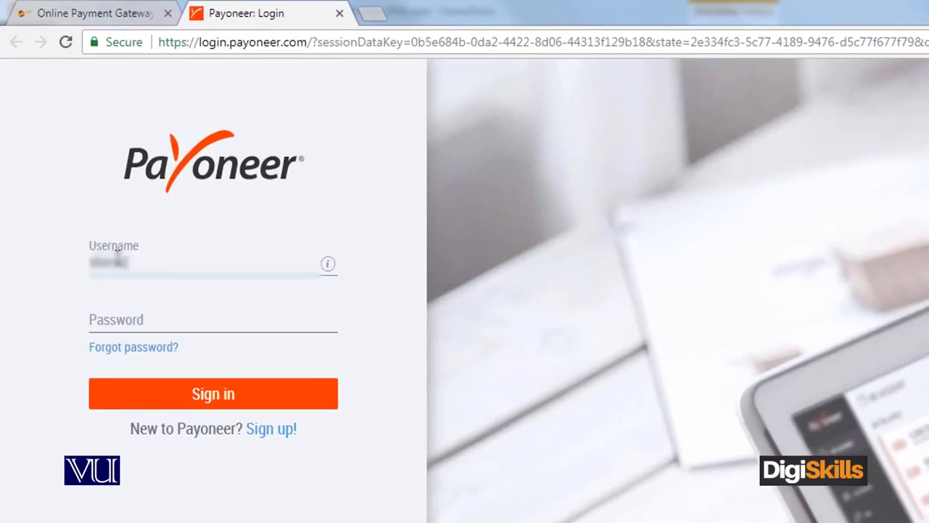
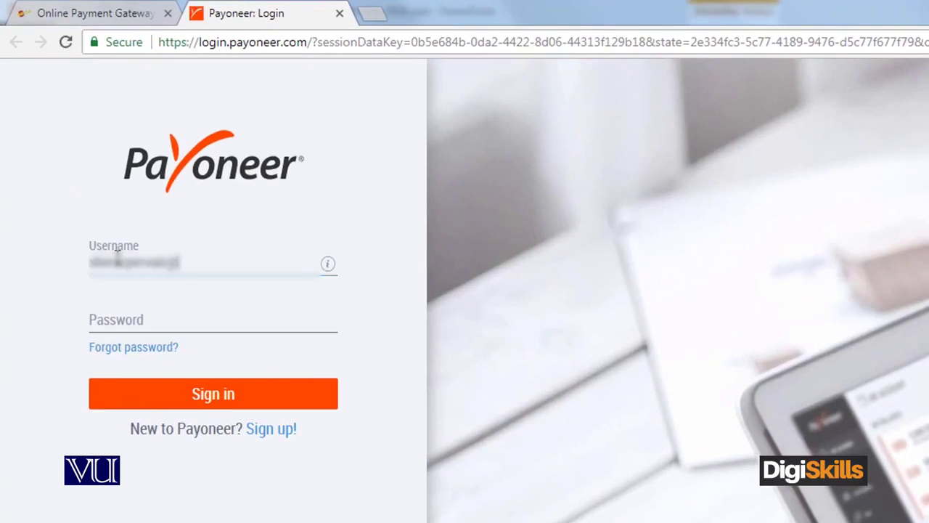
pyautogui.press('Tab')
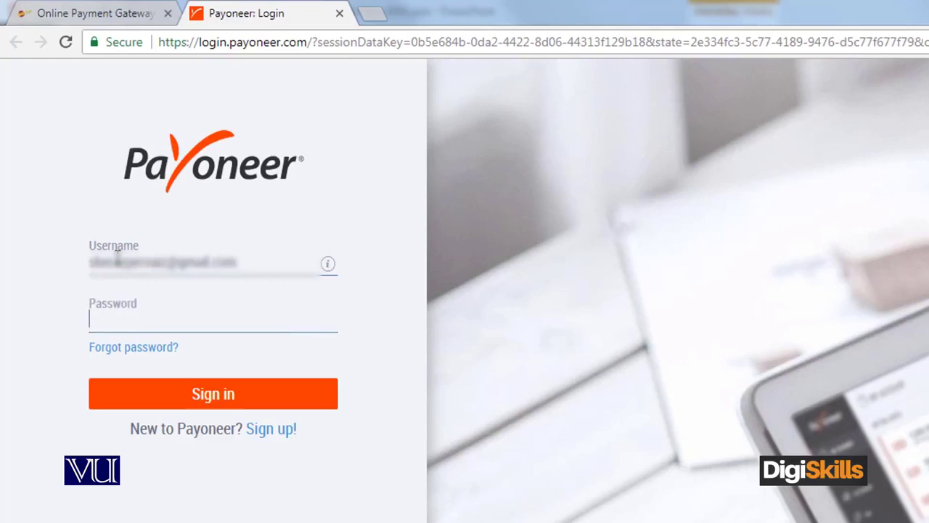
pyautogui.write('•••••••')
pyautogui.write('•••••')
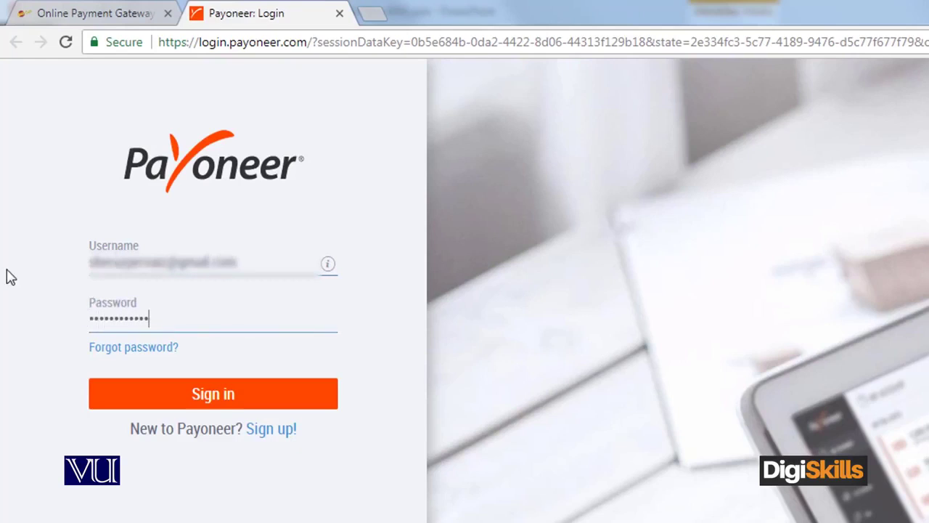
pyautogui.click(130, 398)
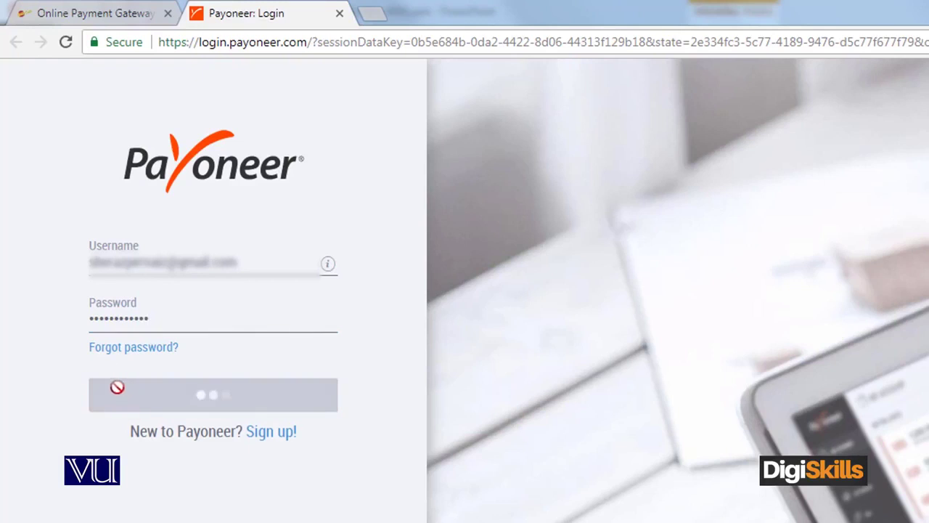